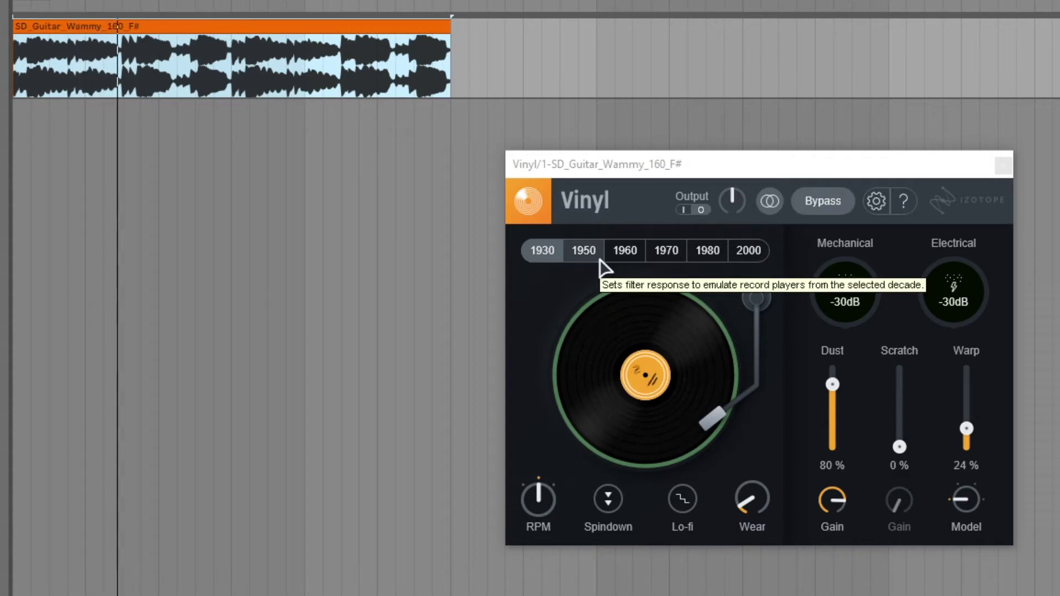
# Audition the 1950, 1960, 1970 and 1980 decade emulations in turn, finishing on 2000.
pyautogui.click(600, 259)
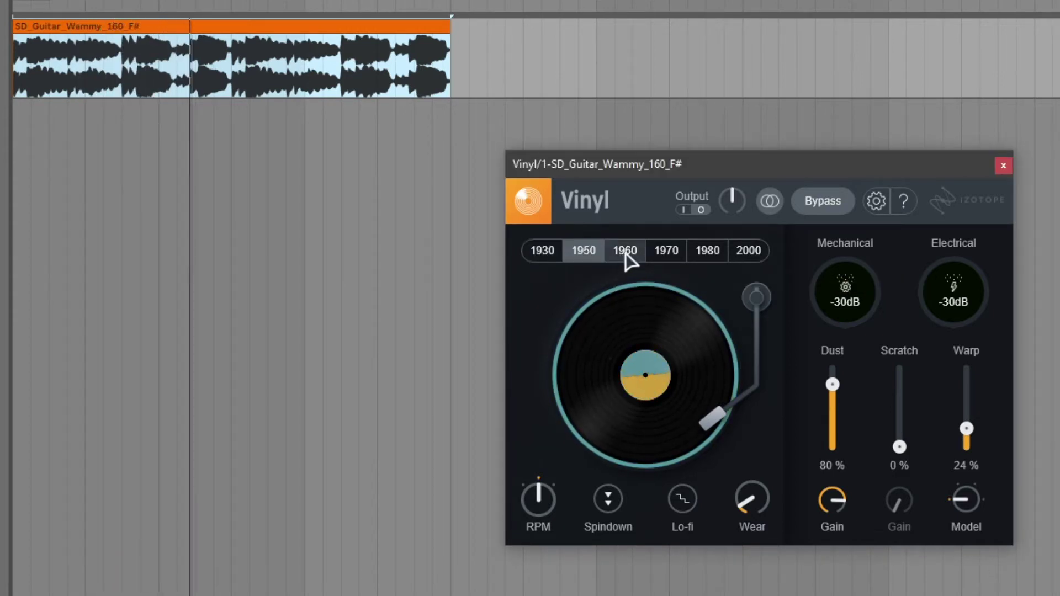
pyautogui.click(626, 257)
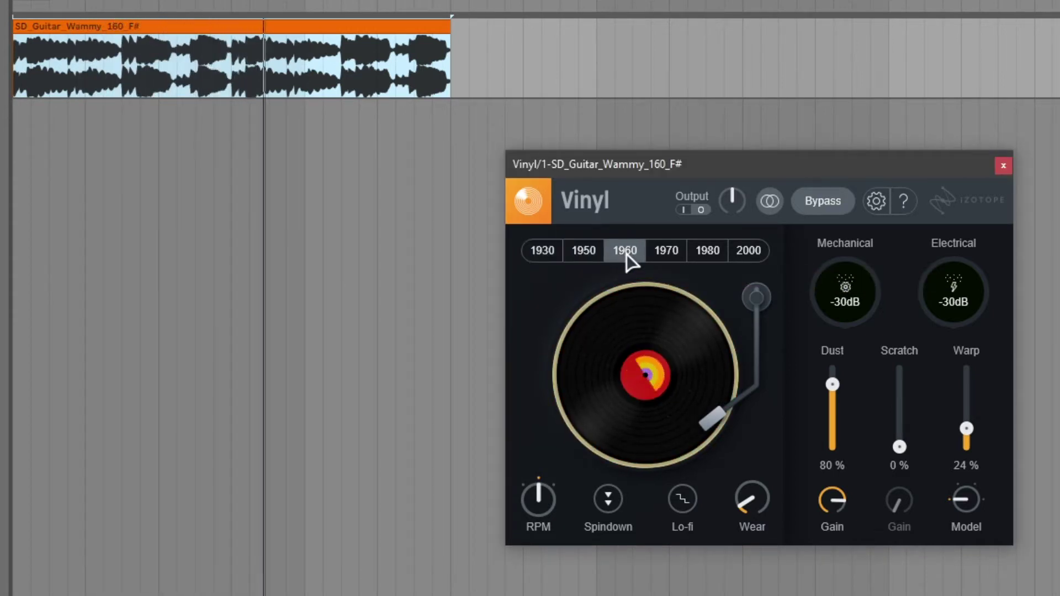
pyautogui.click(668, 255)
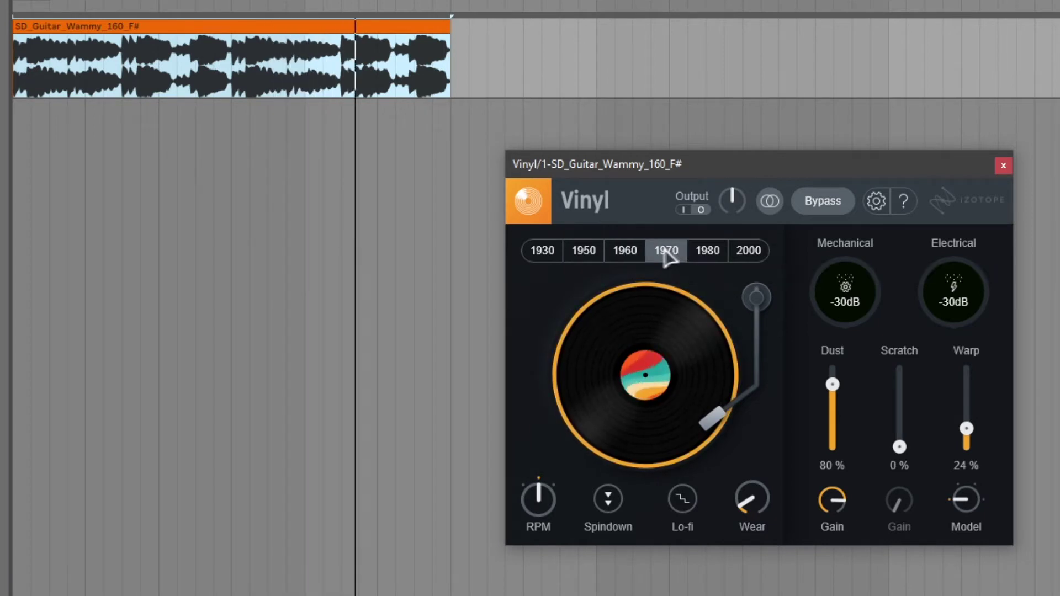
pyautogui.click(711, 254)
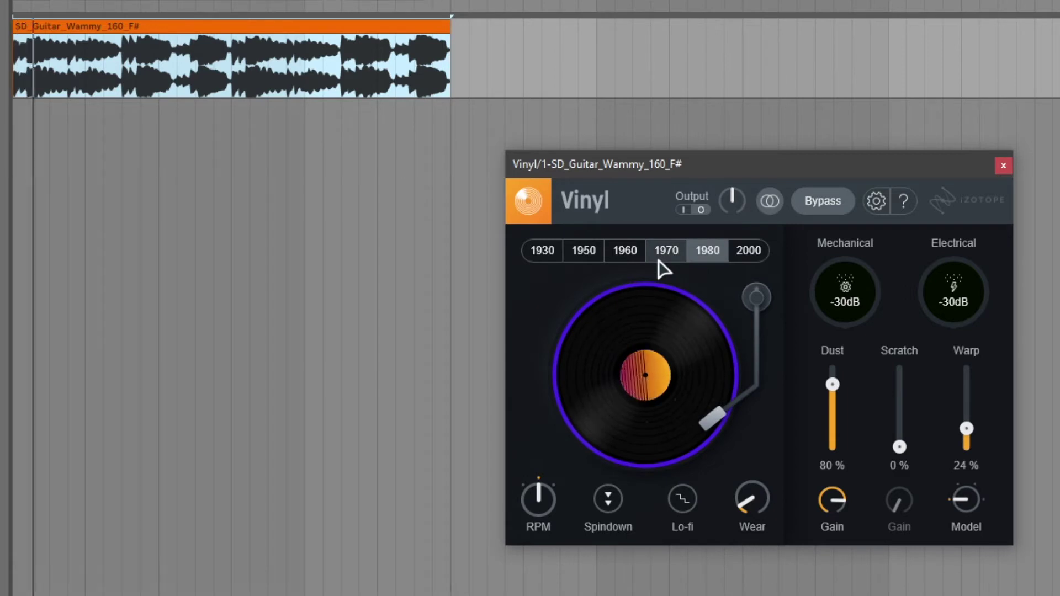
pyautogui.click(755, 251)
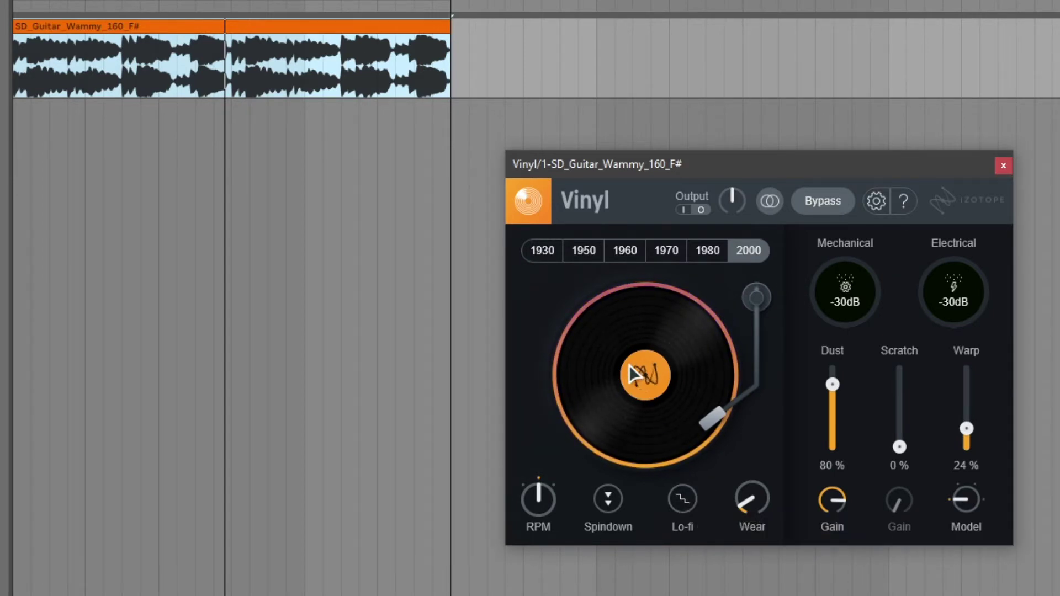
pyautogui.click(342, 31)
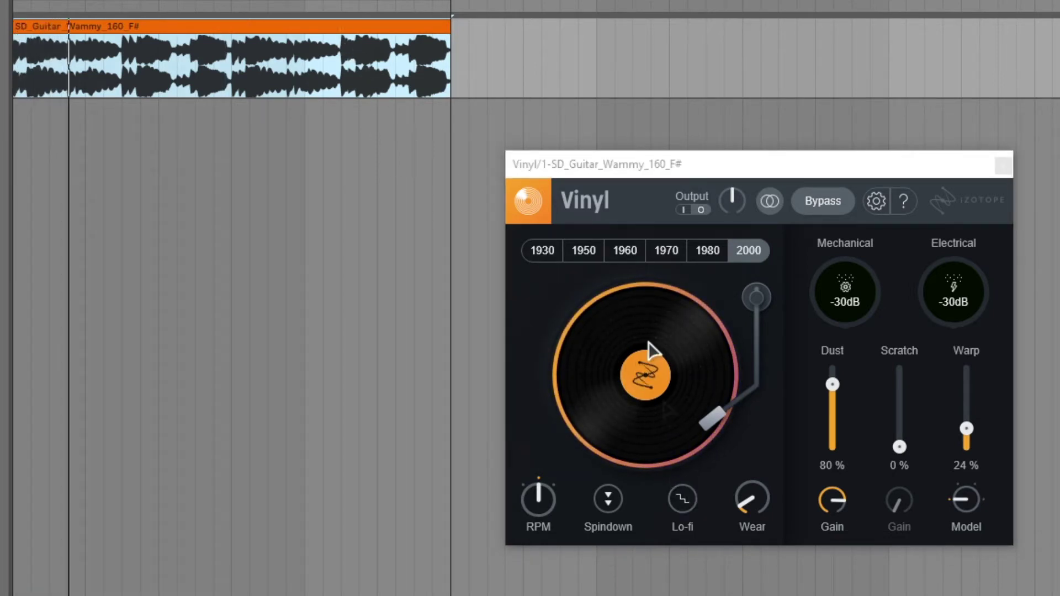
# Return to the 1970 decade and toggle Lo-fi on and off twice, leaving it off.
pyautogui.click(668, 252)
pyautogui.click(681, 501)
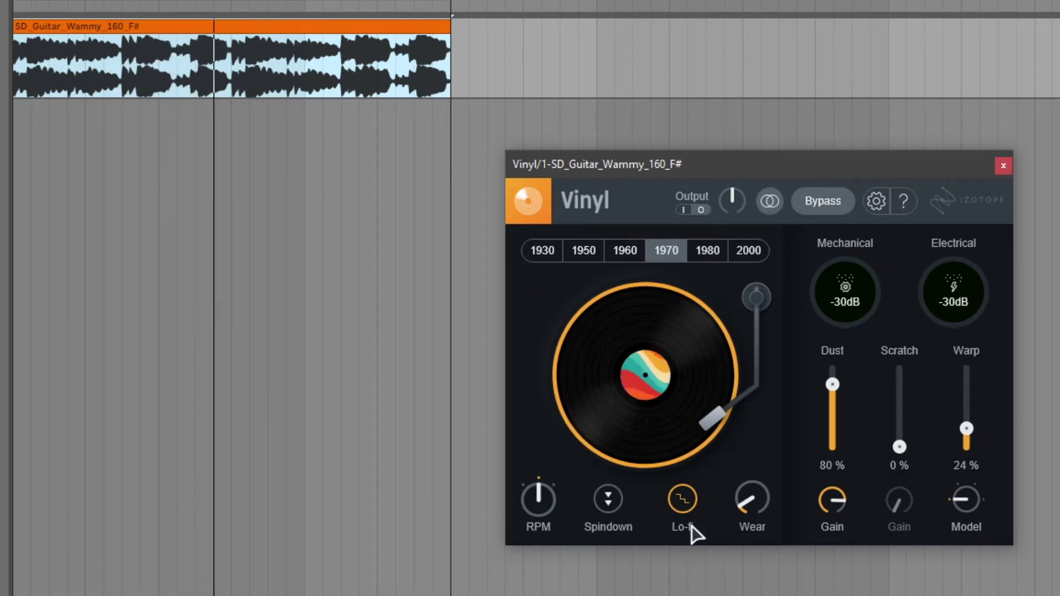
pyautogui.click(682, 502)
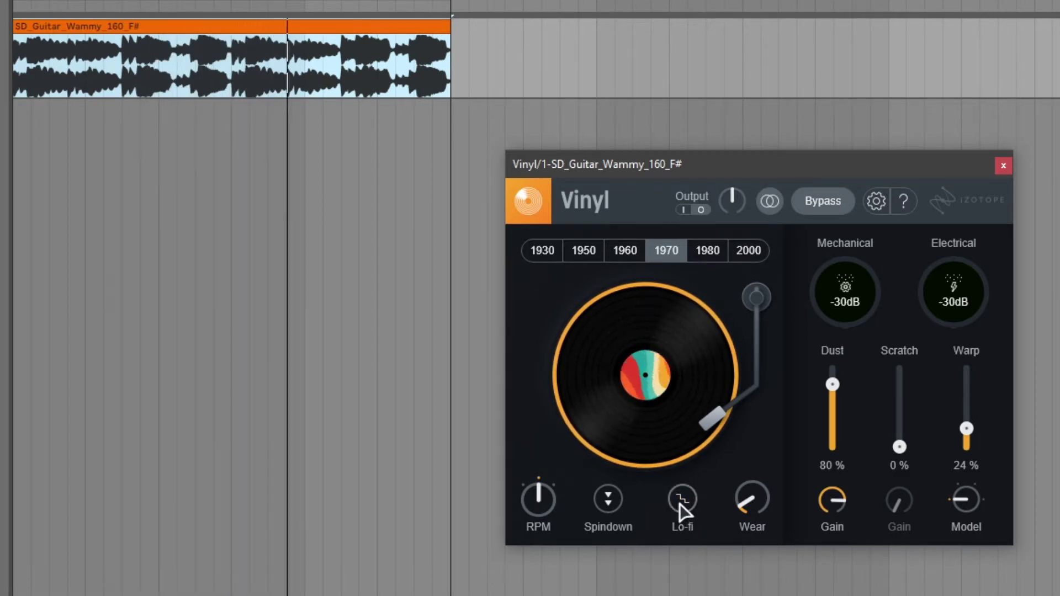
pyautogui.click(680, 501)
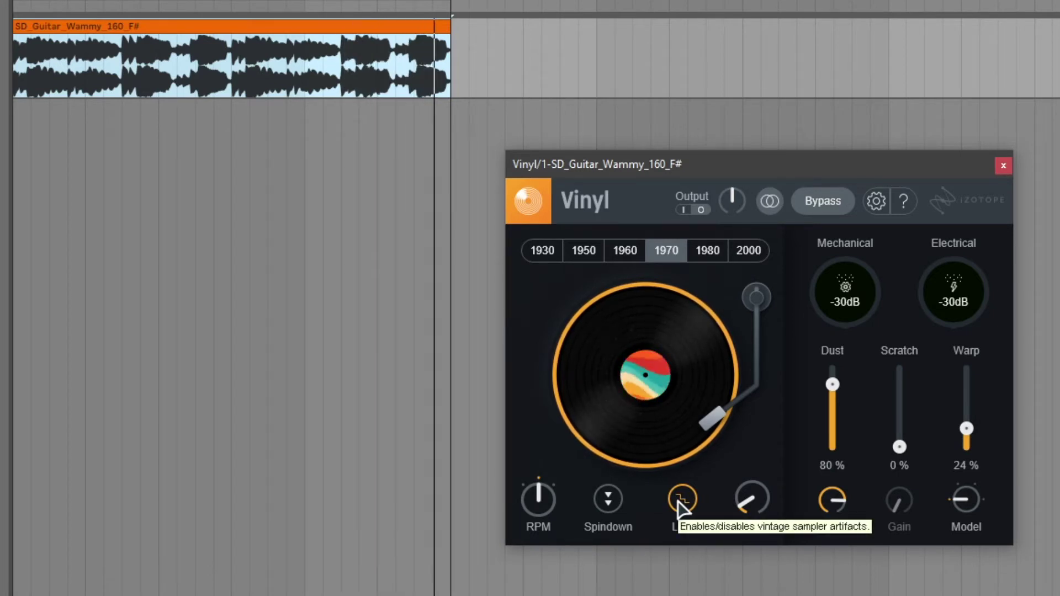
pyautogui.click(682, 503)
pyautogui.moveTo(538, 500); pyautogui.dragTo(530, 513)
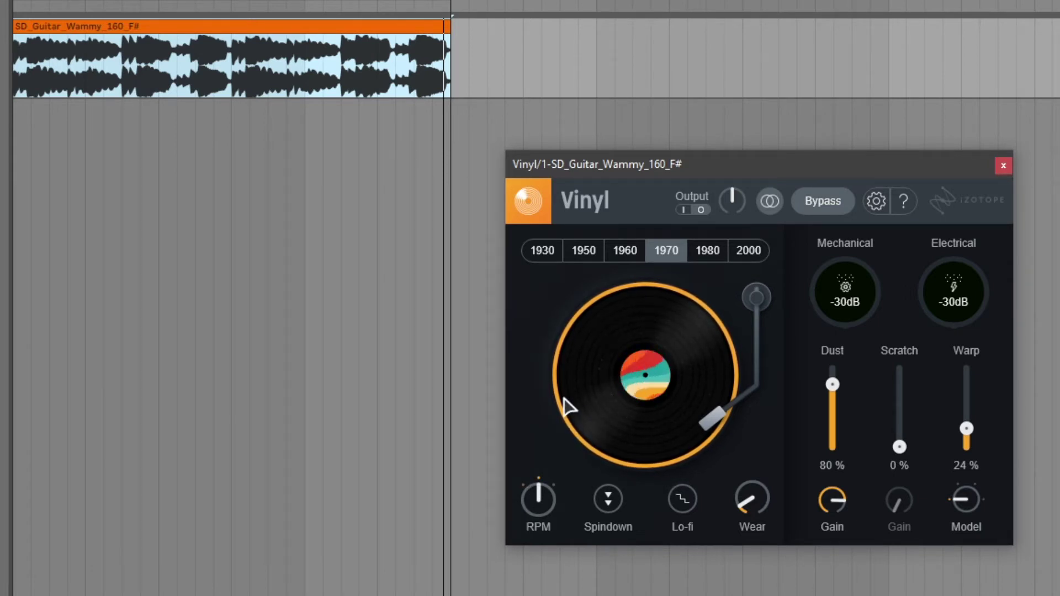
# Play the guitar clip from a chosen start point and toggle the spindown effect.
pyautogui.click(217, 72)
pyautogui.press('space')
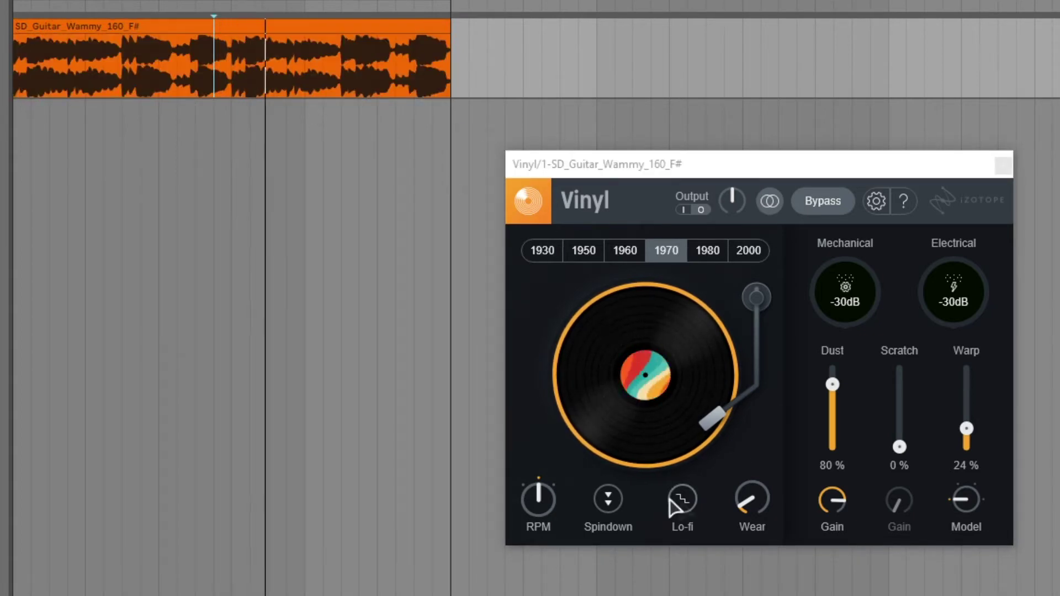
pyautogui.click(616, 501)
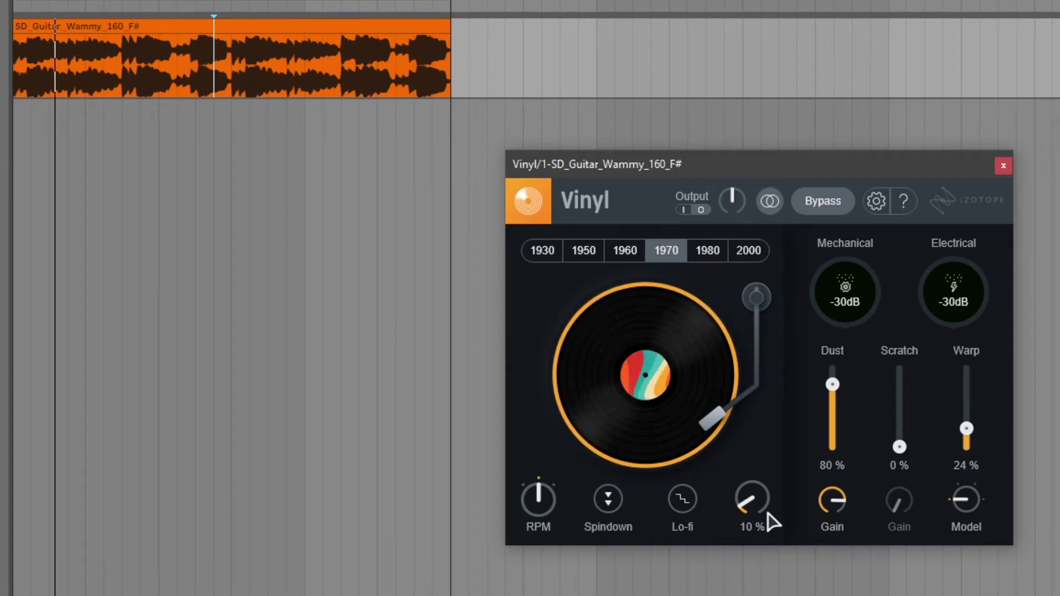
pyautogui.moveTo(758, 499); pyautogui.dragTo(769, 527)
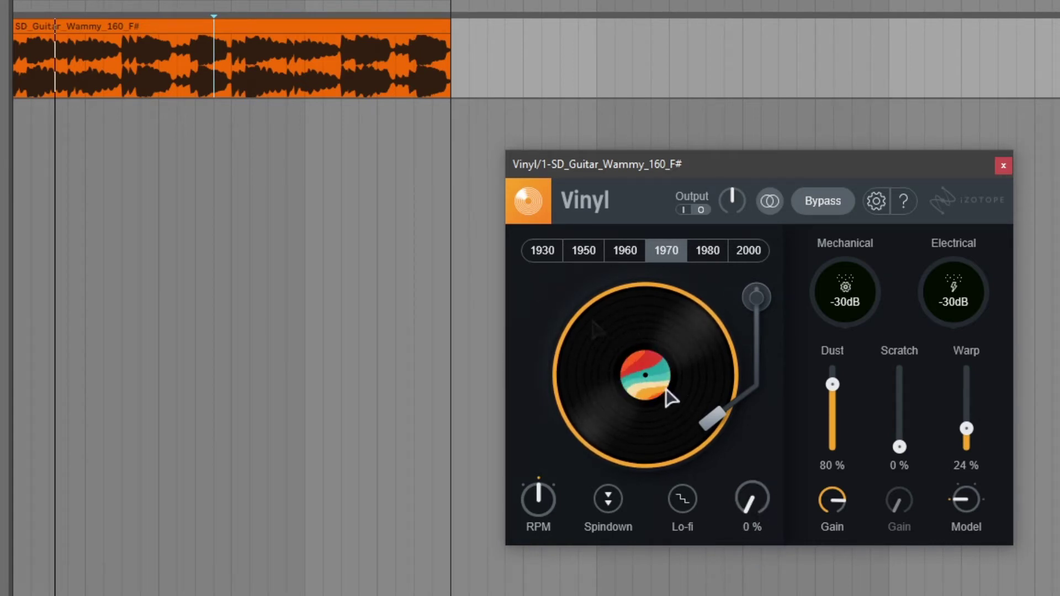
pyautogui.click(345, 28)
pyautogui.press('space')
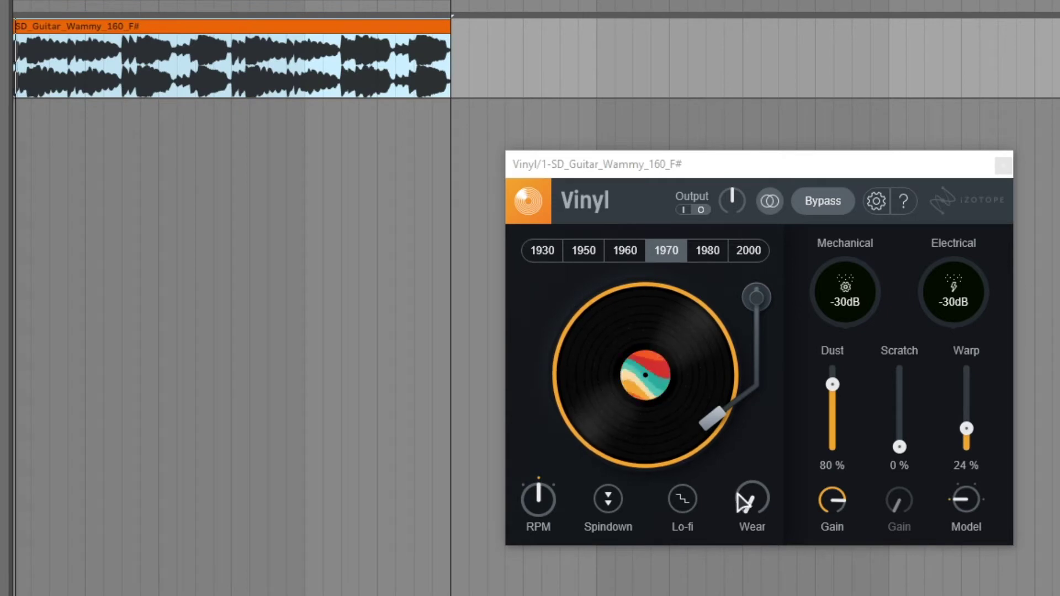
pyautogui.moveTo(746, 500); pyautogui.dragTo(781, 403)
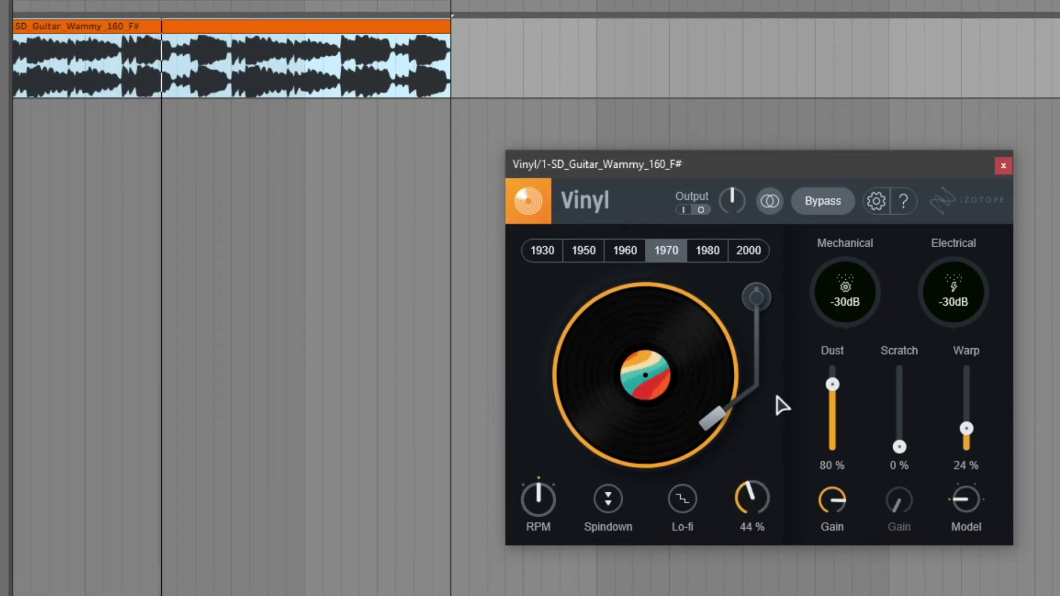
pyautogui.moveTo(762, 507)
pyautogui.mouseDown()
pyautogui.moveTo(771, 447)
pyautogui.moveTo(763, 497)
pyautogui.mouseUp()
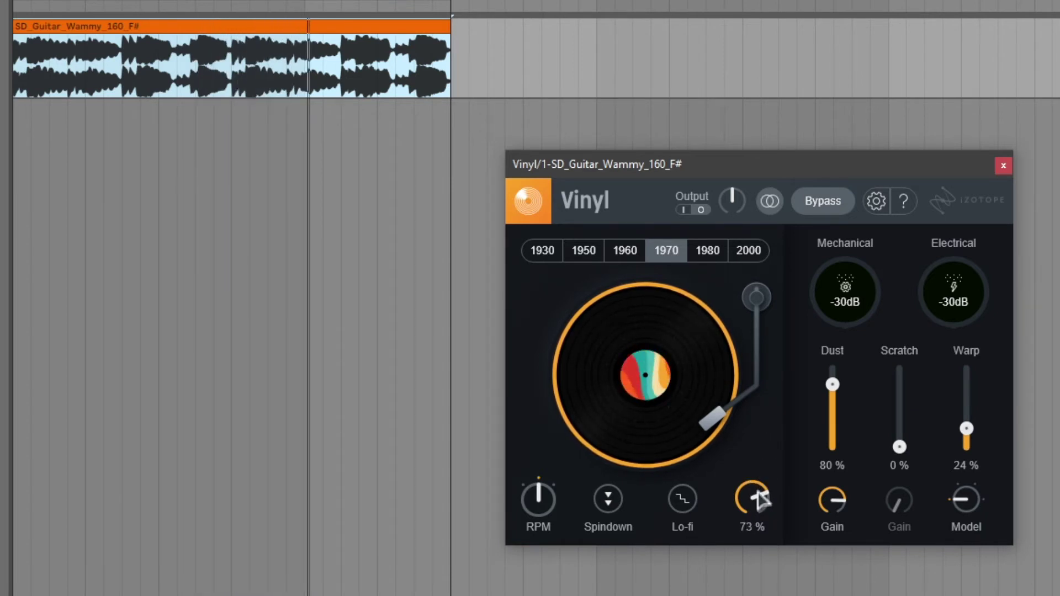
pyautogui.moveTo(758, 499); pyautogui.dragTo(762, 402)
pyautogui.moveTo(765, 476); pyautogui.dragTo(750, 572)
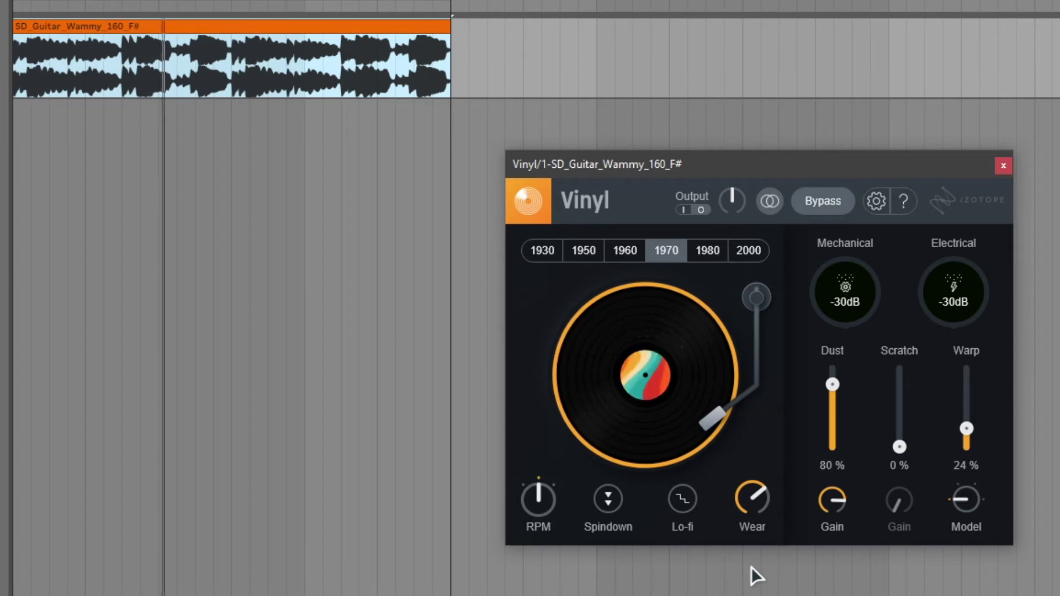
pyautogui.moveTo(752, 509)
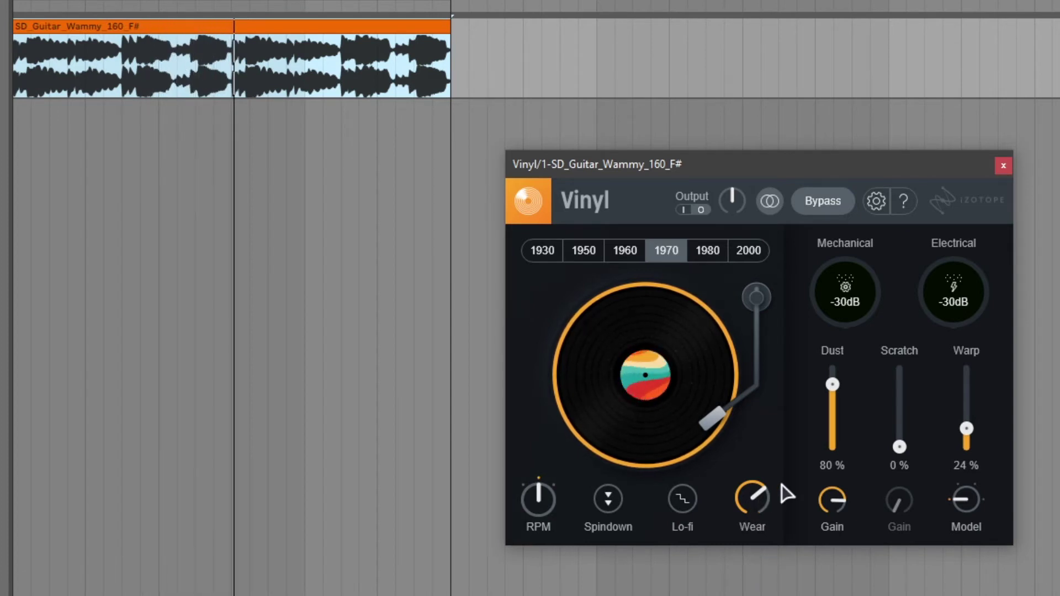
pyautogui.moveTo(754, 513); pyautogui.dragTo(798, 497)
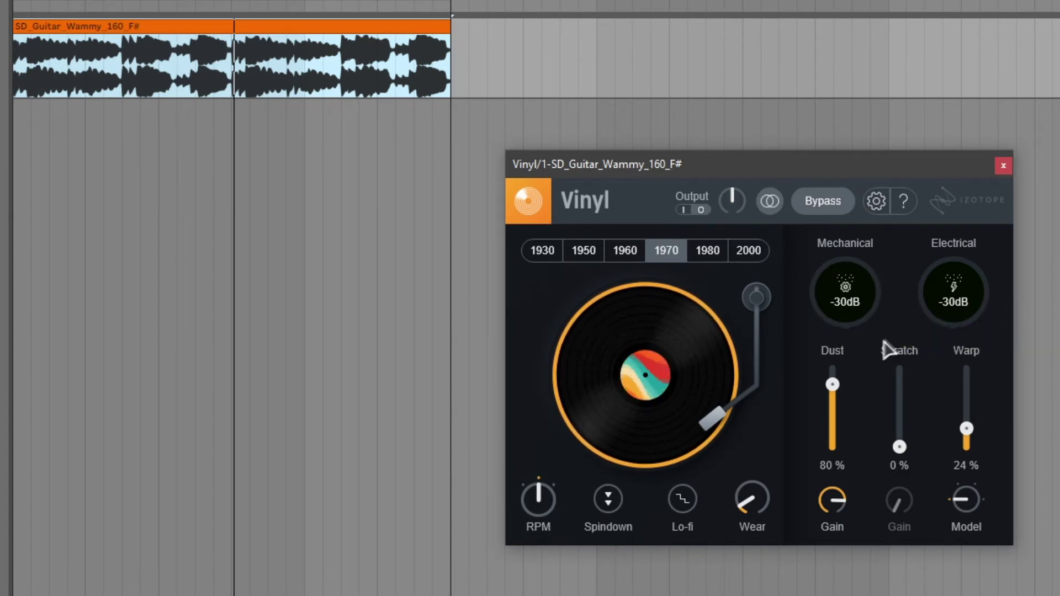
# Try mechanical and electrical noise levels, boost dust gain to 20 dB and Dust to 100%.
pyautogui.moveTo(872, 329); pyautogui.dragTo(896, 68)
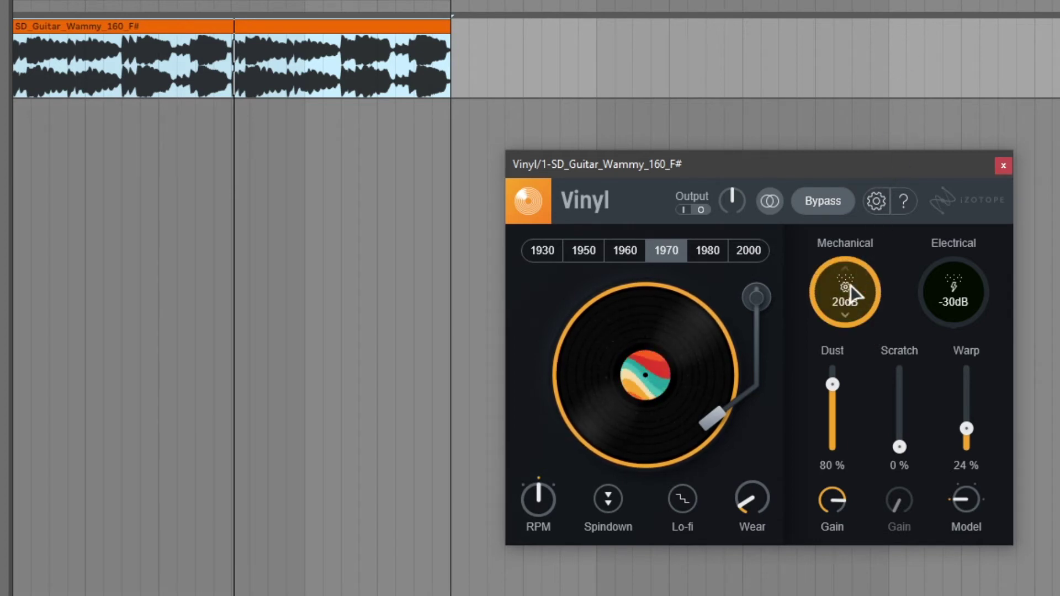
pyautogui.moveTo(859, 293); pyautogui.dragTo(882, 526)
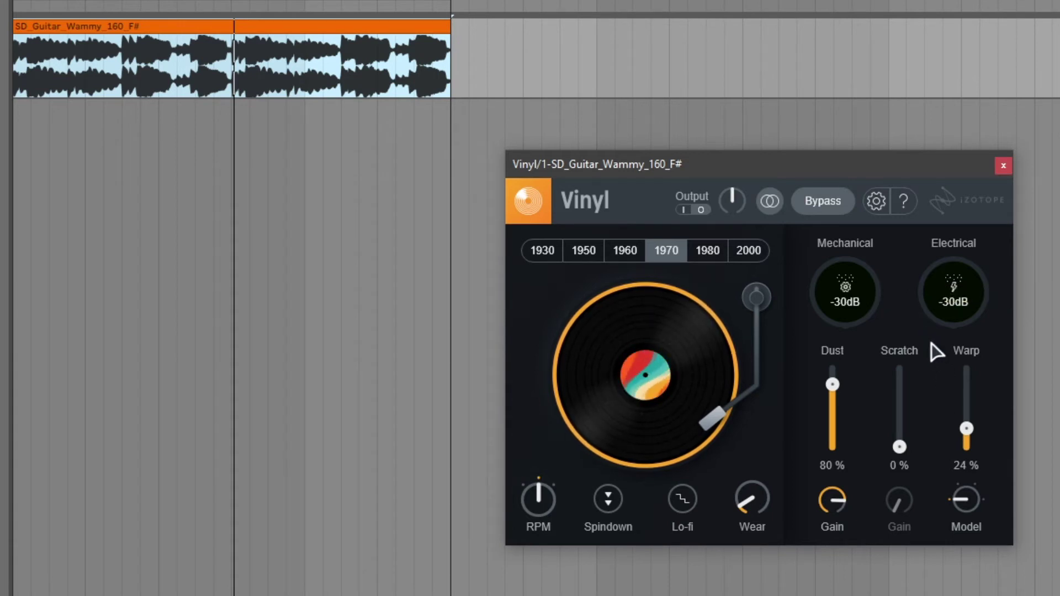
pyautogui.moveTo(952, 300); pyautogui.dragTo(967, 566)
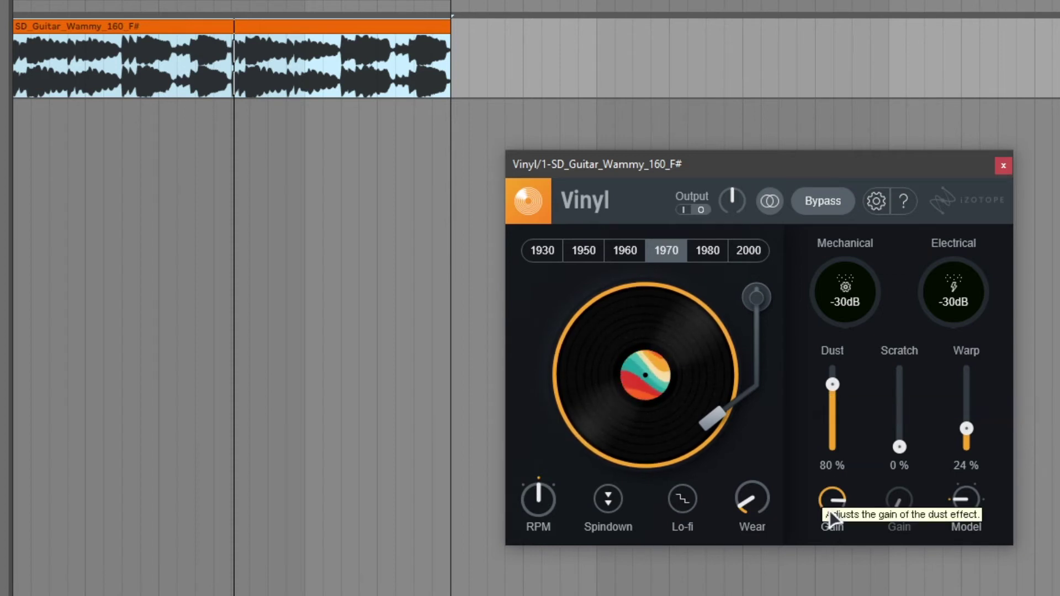
pyautogui.moveTo(823, 501); pyautogui.dragTo(829, 328)
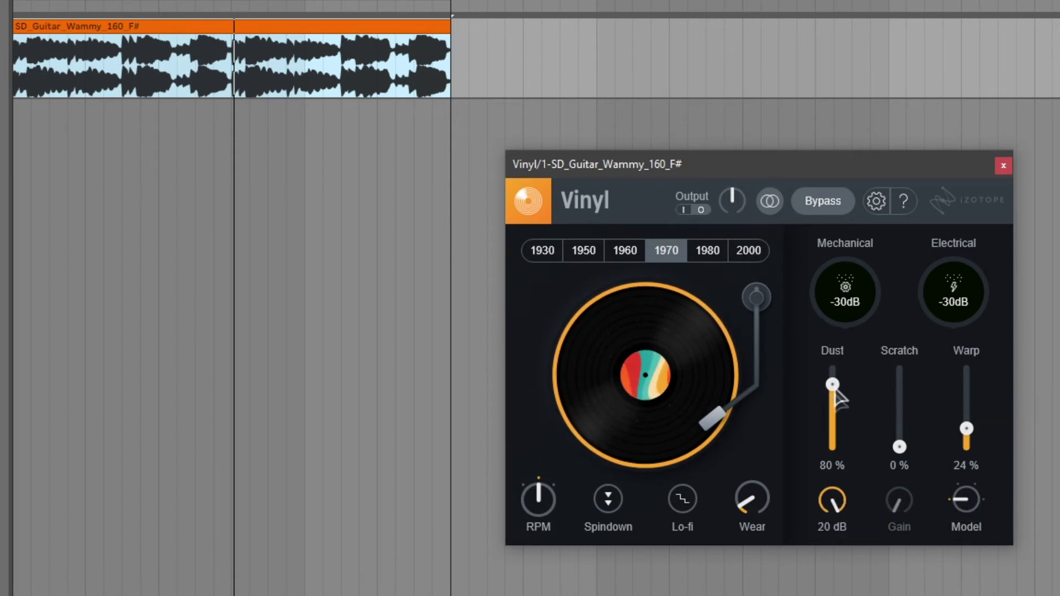
pyautogui.moveTo(835, 390); pyautogui.dragTo(845, 323)
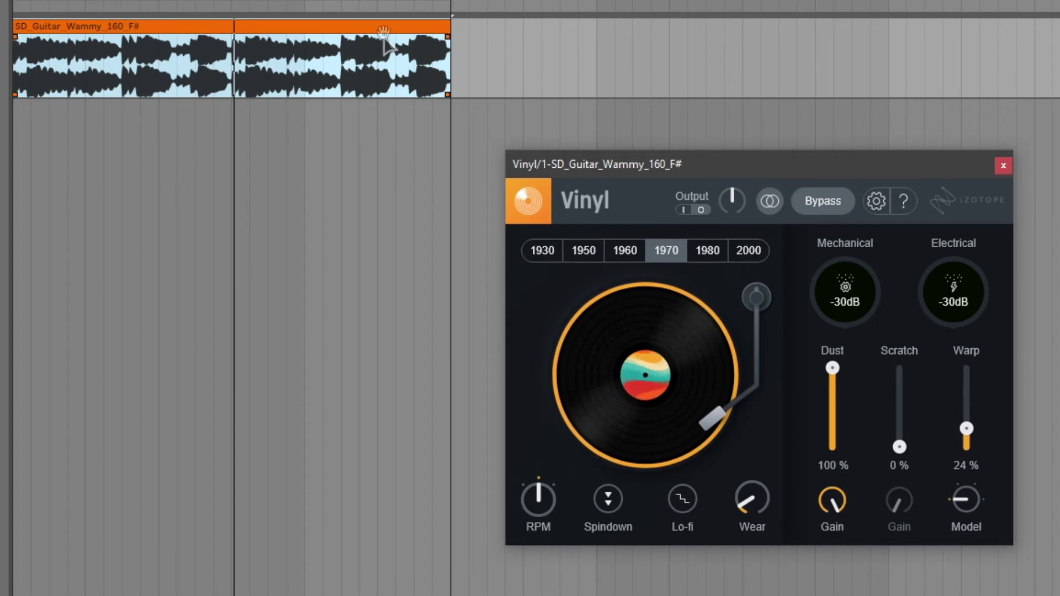
# Play the clip and lower Dust to 88%, then down to 0%.
pyautogui.press('space')
pyautogui.click(831, 502)
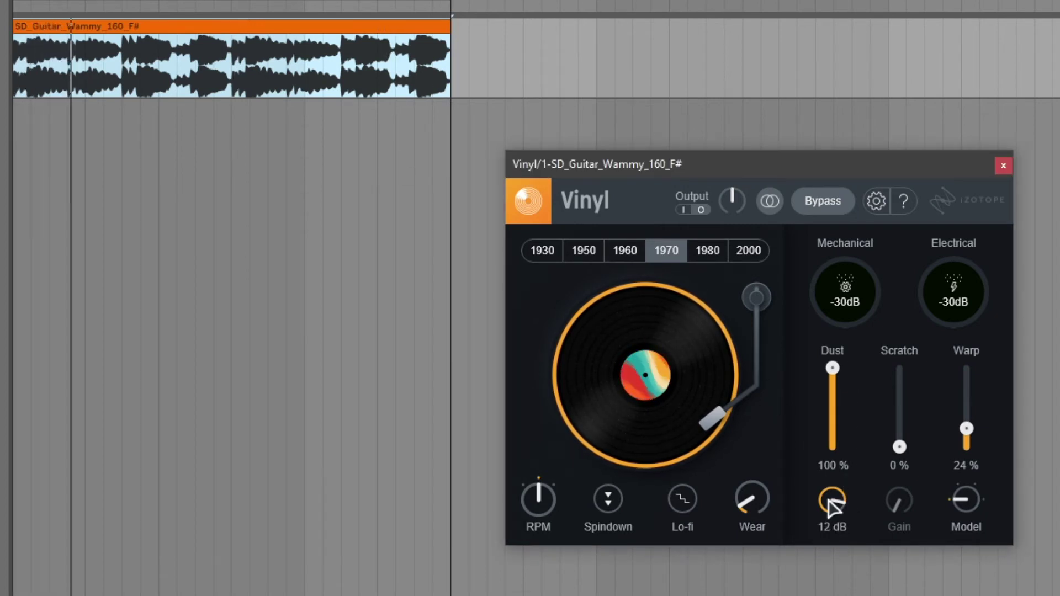
pyautogui.moveTo(828, 369); pyautogui.dragTo(835, 379)
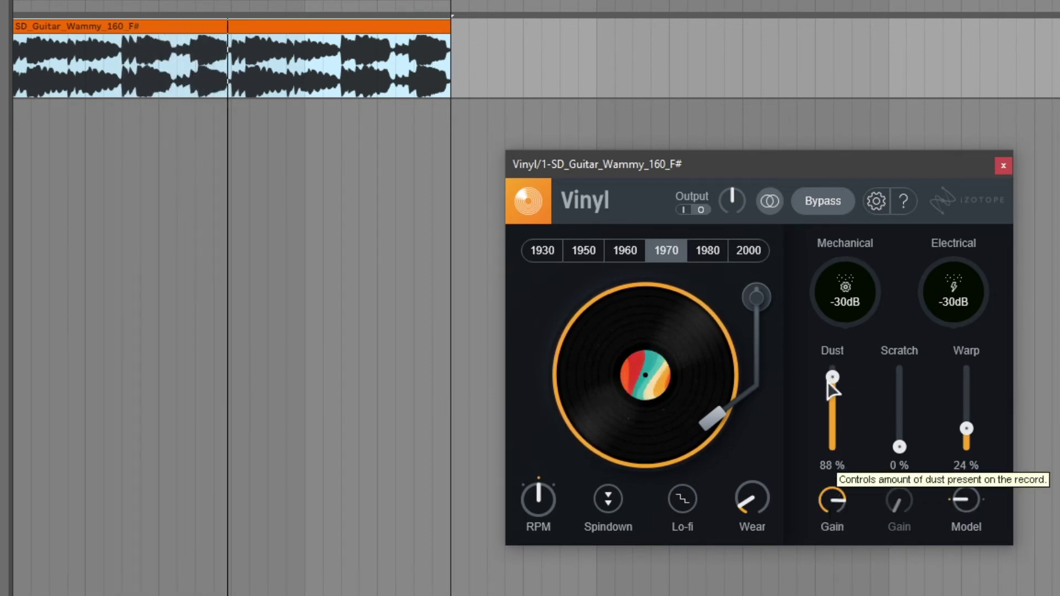
pyautogui.moveTo(832, 377); pyautogui.dragTo(850, 562)
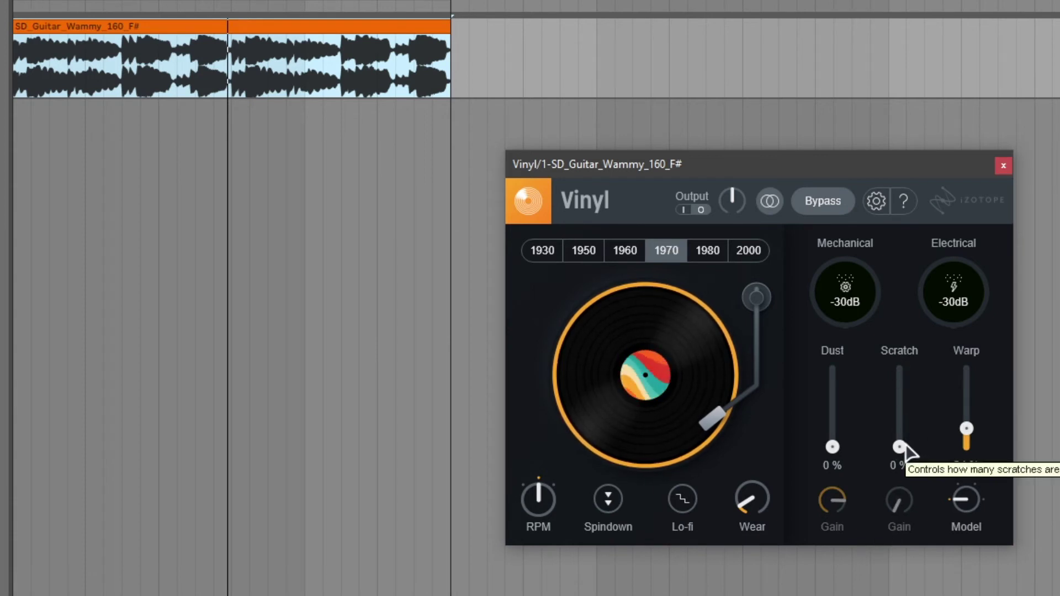
# Raise Scratch to about 77% with level -26 dB during playback, then reset to -60 dB and 0%.
pyautogui.moveTo(901, 448); pyautogui.dragTo(883, 386)
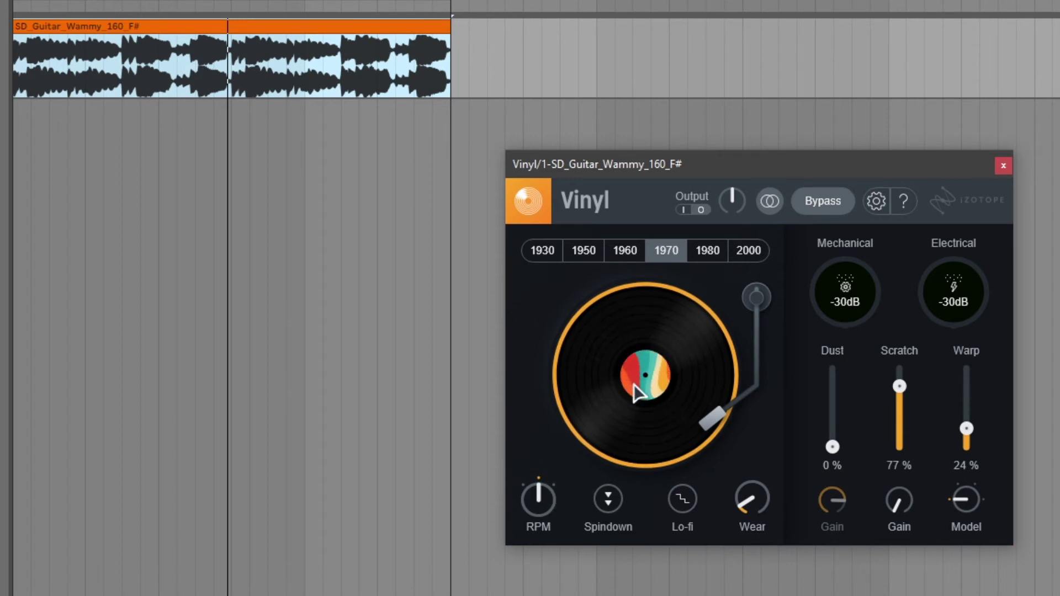
pyautogui.click(363, 17)
pyautogui.press('space')
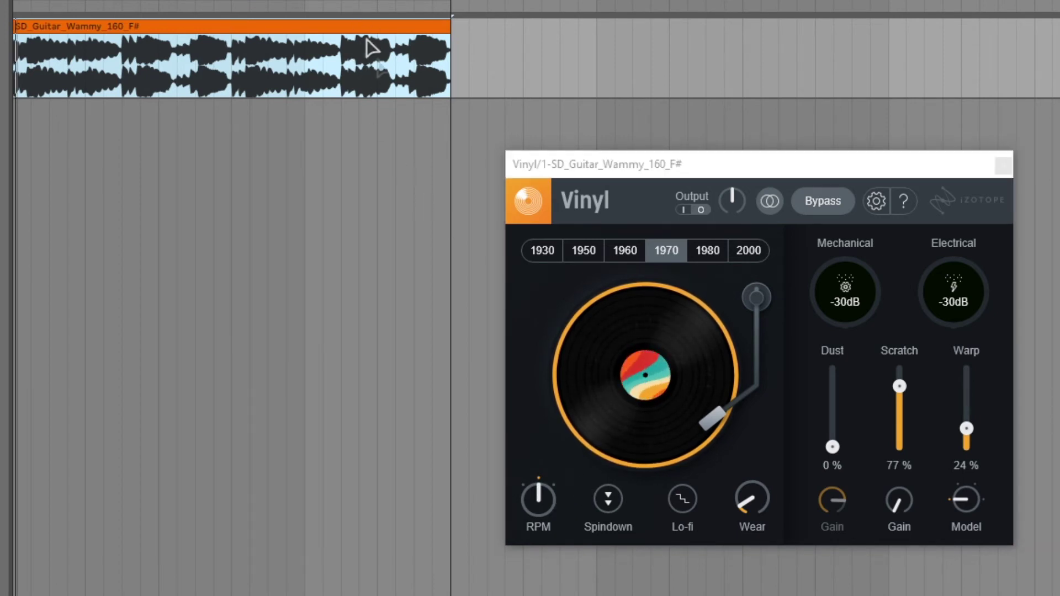
pyautogui.moveTo(908, 514)
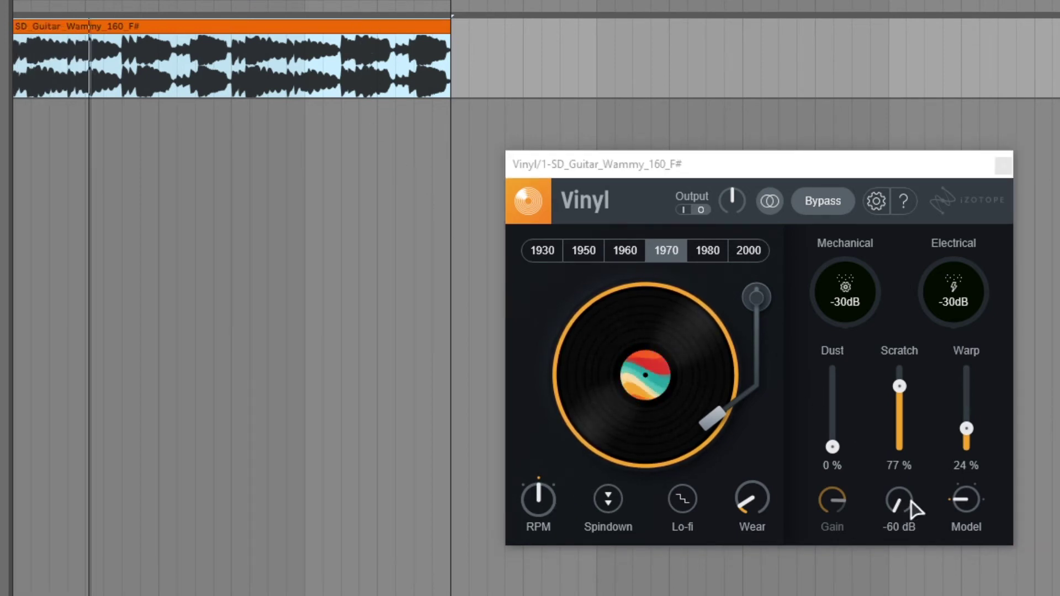
pyautogui.moveTo(912, 509); pyautogui.dragTo(902, 379)
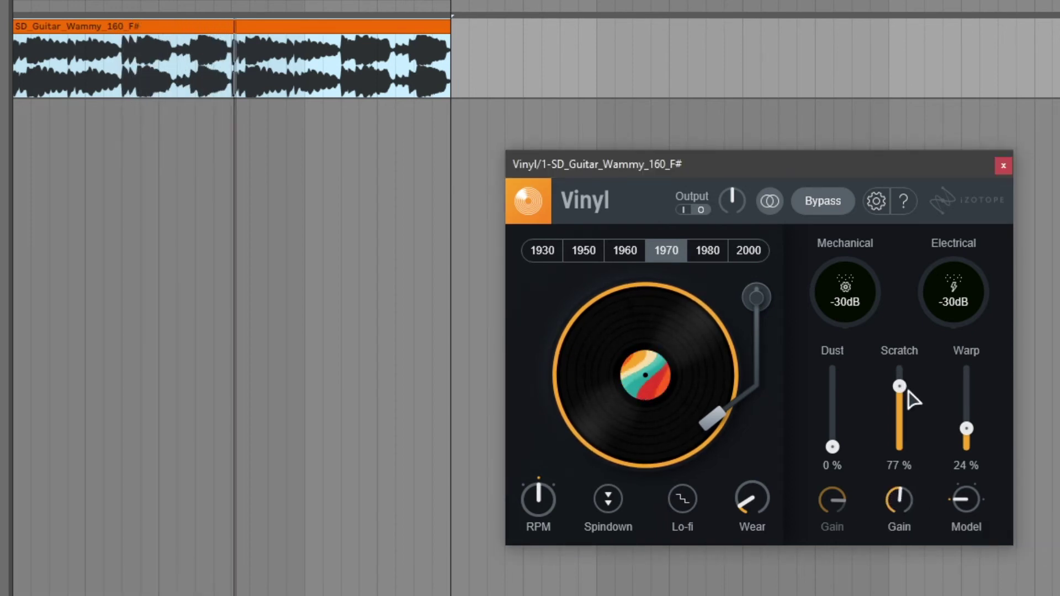
pyautogui.keyDown('alt'); pyautogui.click(900, 501); pyautogui.keyUp('alt')
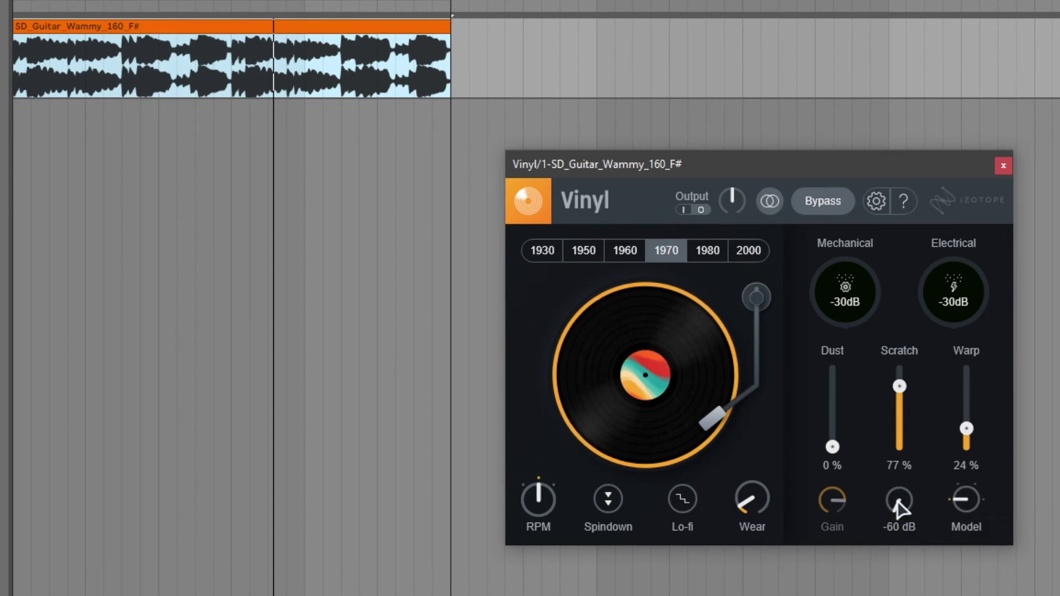
pyautogui.keyDown('alt'); pyautogui.click(900, 386); pyautogui.keyUp('alt')
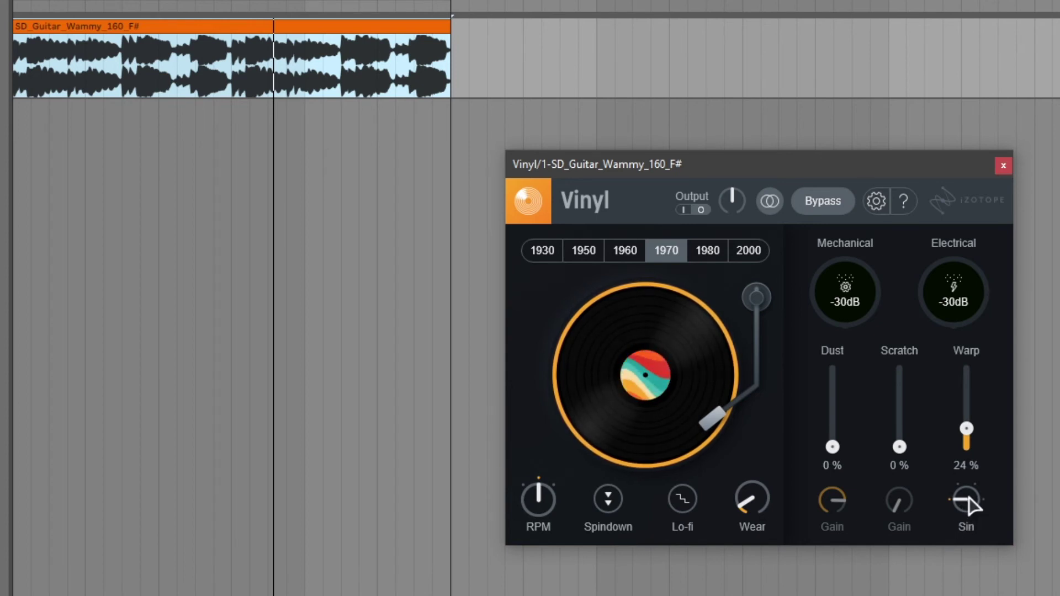
# Compare warp shapes Inv. Sin, Inv. Peak and Sin, and set Warp to 70% after trying 88%.
pyautogui.moveTo(970, 467); pyautogui.dragTo(982, 448)
pyautogui.moveTo(972, 509); pyautogui.dragTo(979, 464)
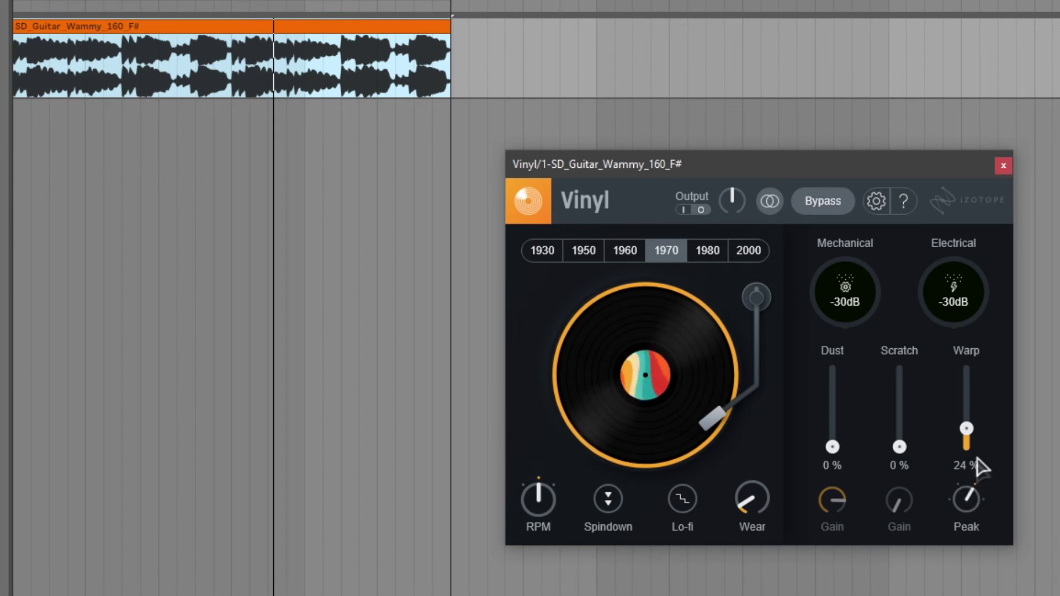
pyautogui.moveTo(994, 505); pyautogui.dragTo(975, 595)
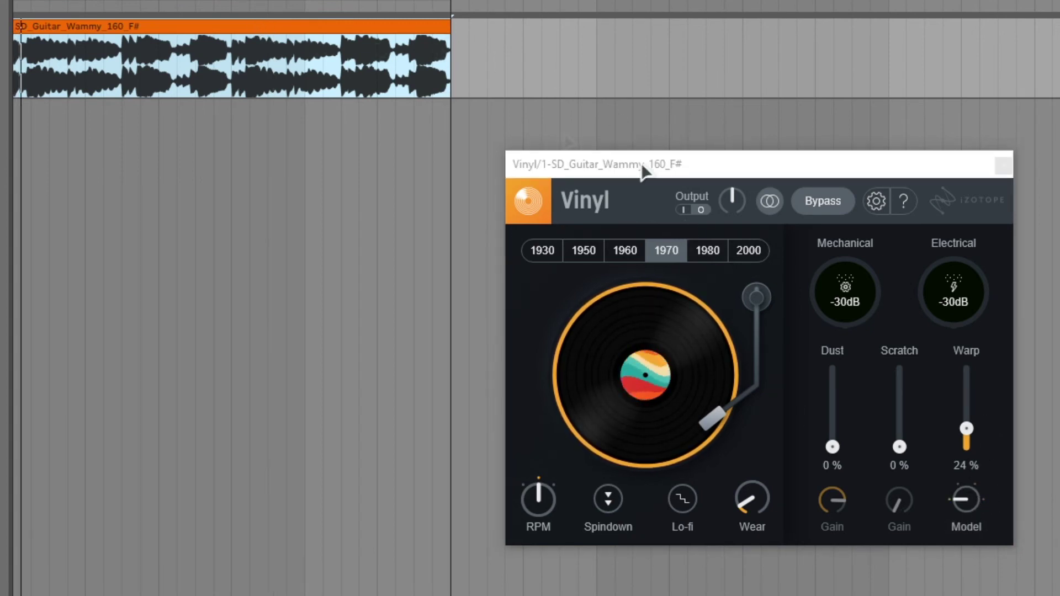
pyautogui.moveTo(966, 430); pyautogui.dragTo(959, 378)
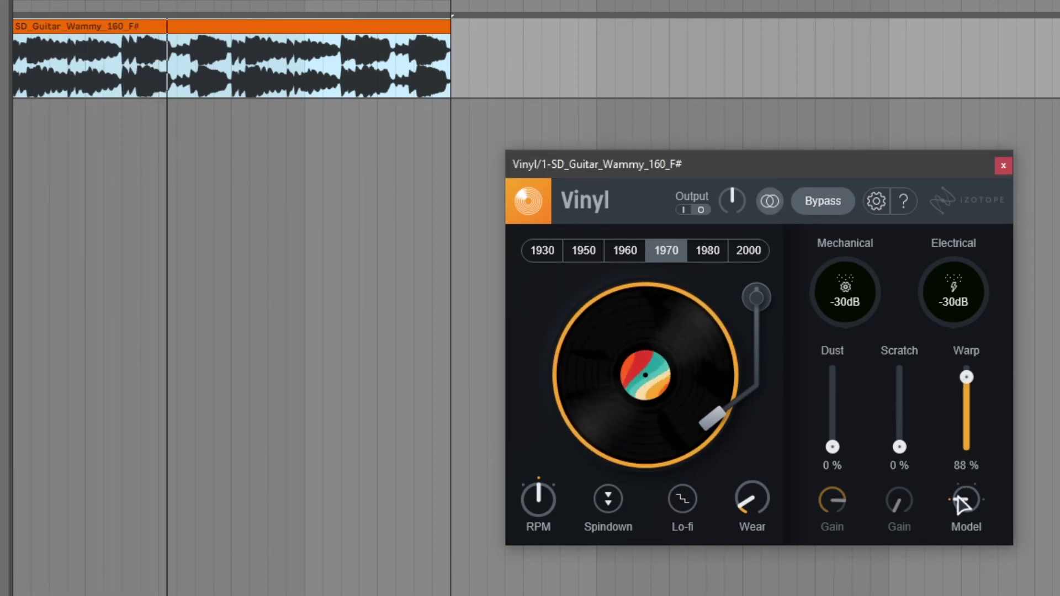
pyautogui.moveTo(959, 376)
pyautogui.mouseDown()
pyautogui.moveTo(968, 463)
pyautogui.moveTo(967, 393)
pyautogui.mouseUp()
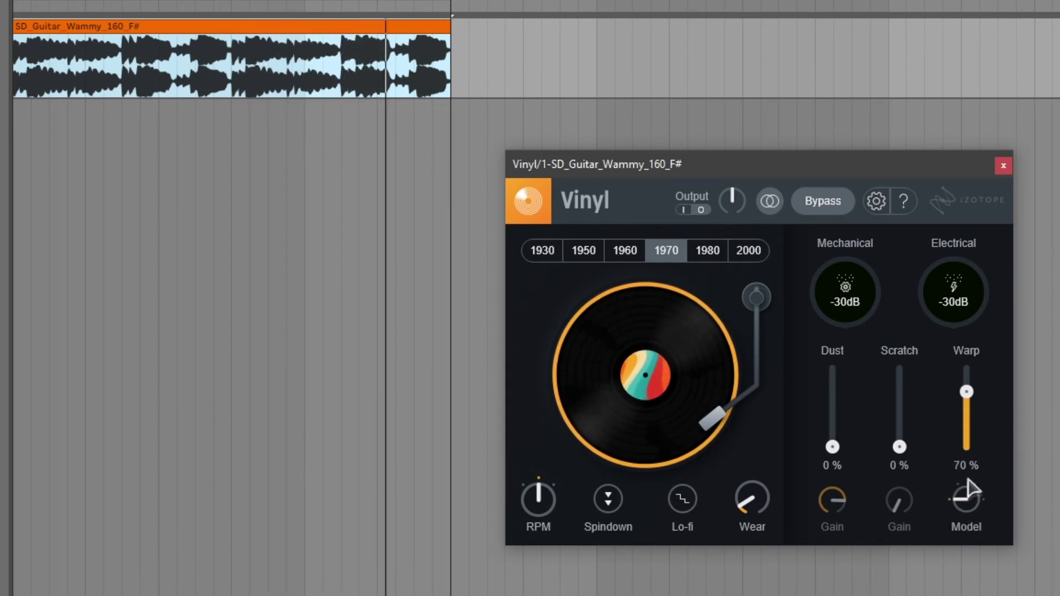
# Cycle the warp shape through Inv. Sin, Peak and Inv. Peak, then raise Dust to 77%.
pyautogui.moveTo(970, 486); pyautogui.dragTo(970, 445)
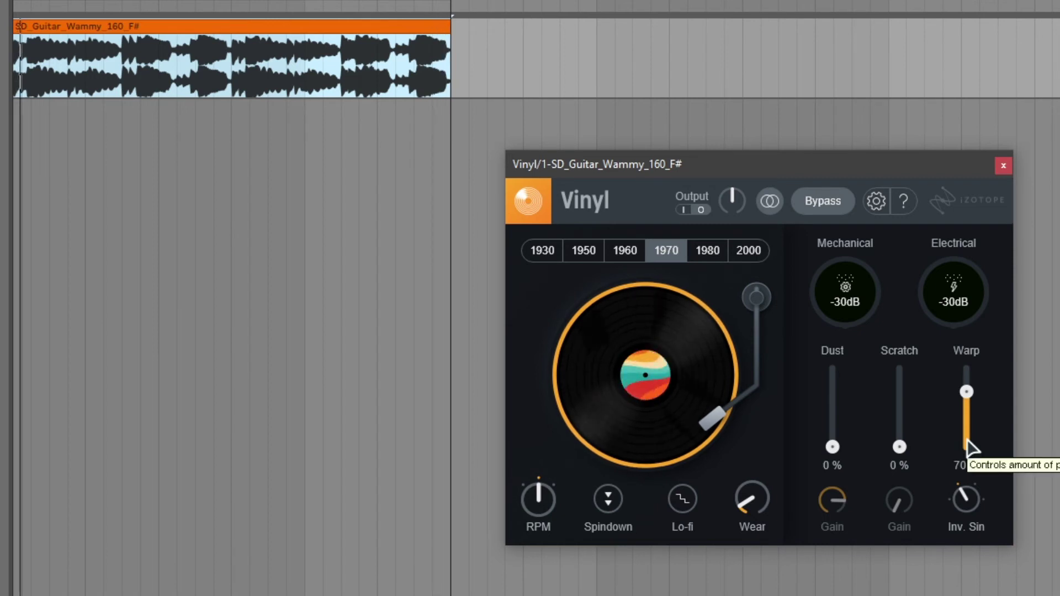
pyautogui.moveTo(970, 499); pyautogui.dragTo(970, 449)
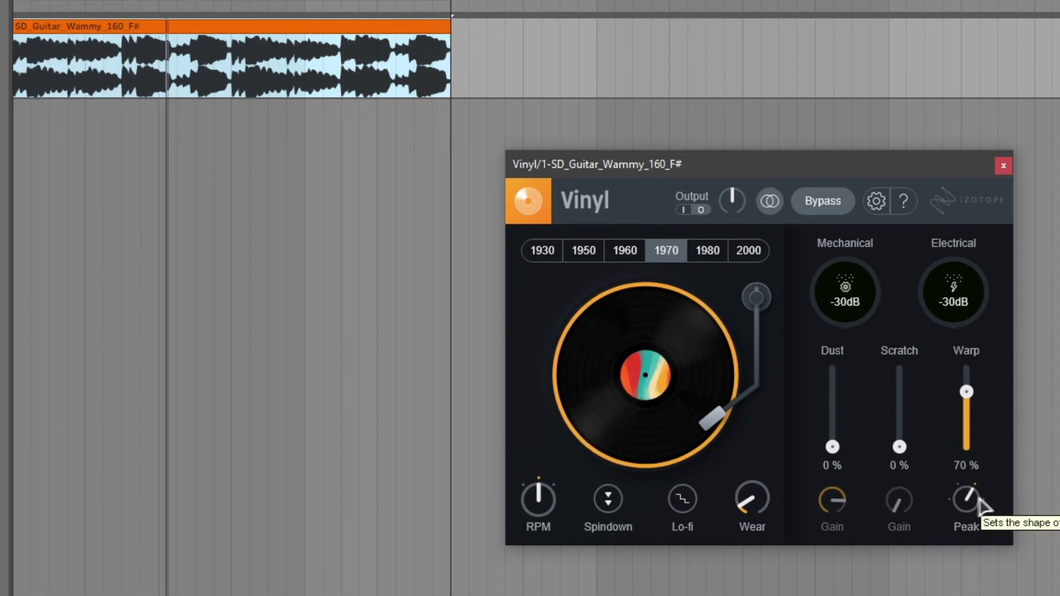
pyautogui.moveTo(973, 500); pyautogui.dragTo(983, 439)
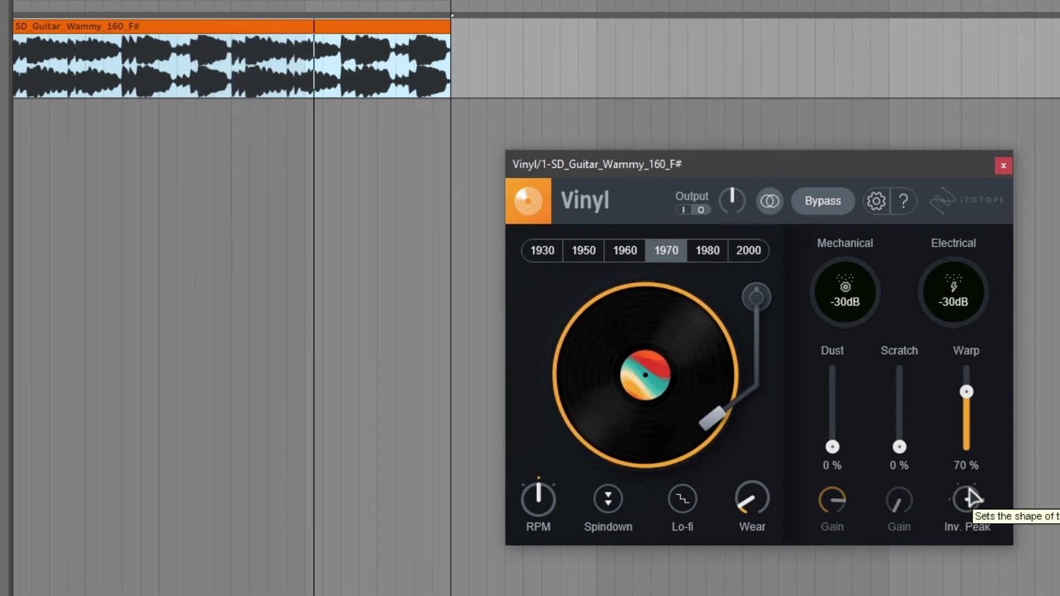
pyautogui.moveTo(832, 447); pyautogui.dragTo(828, 386)
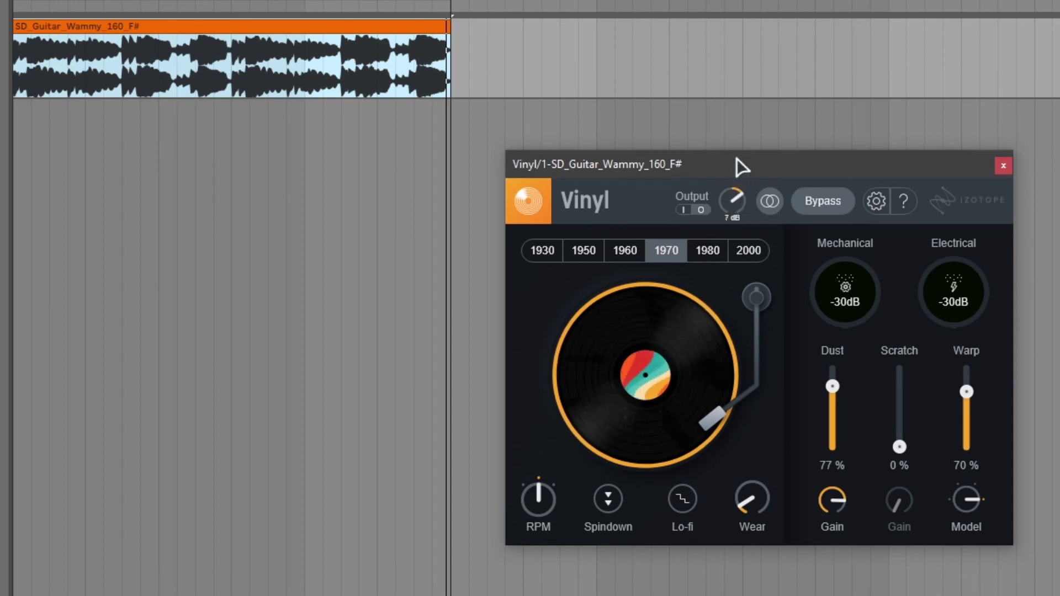
# Switch the gain knob to show Input gain instead of Output gain.
pyautogui.click(687, 211)
pyautogui.click(701, 210)
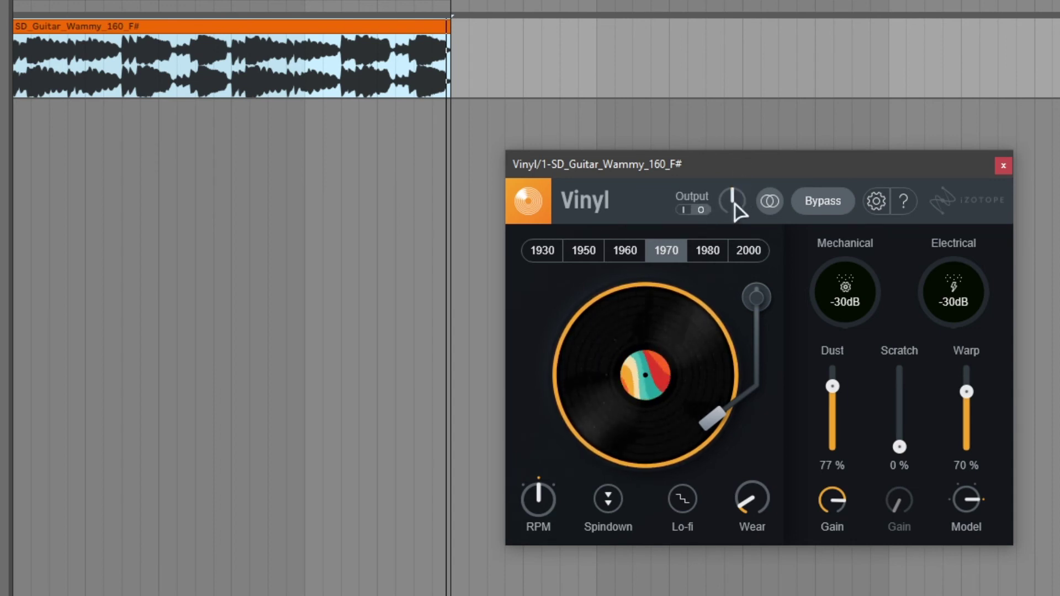
pyautogui.click(684, 210)
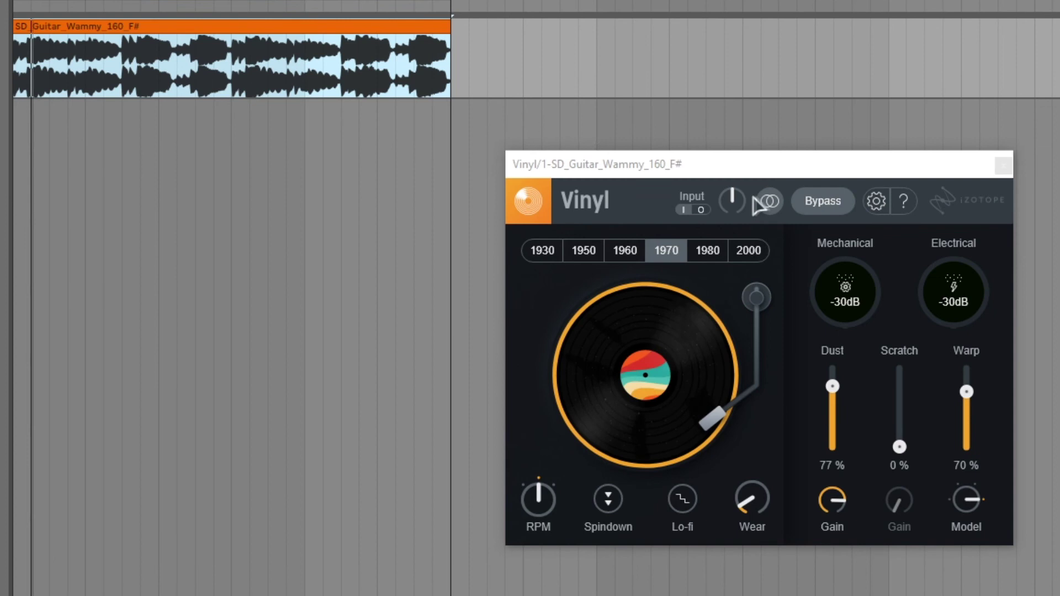
# Turn on mono summing of the output signal.
pyautogui.click(769, 202)
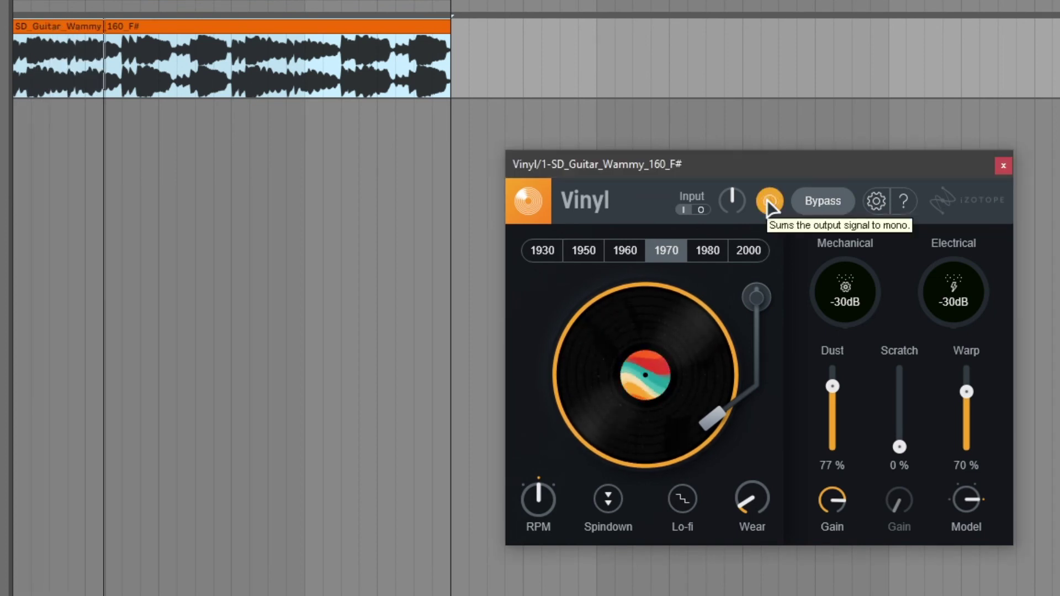
pyautogui.click(769, 202)
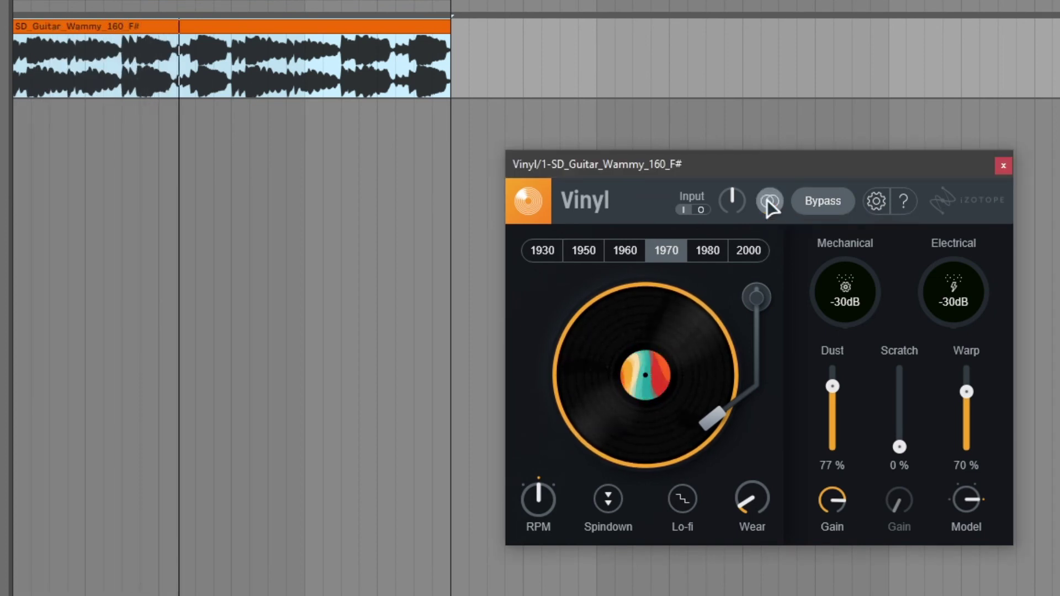
pyautogui.click(770, 202)
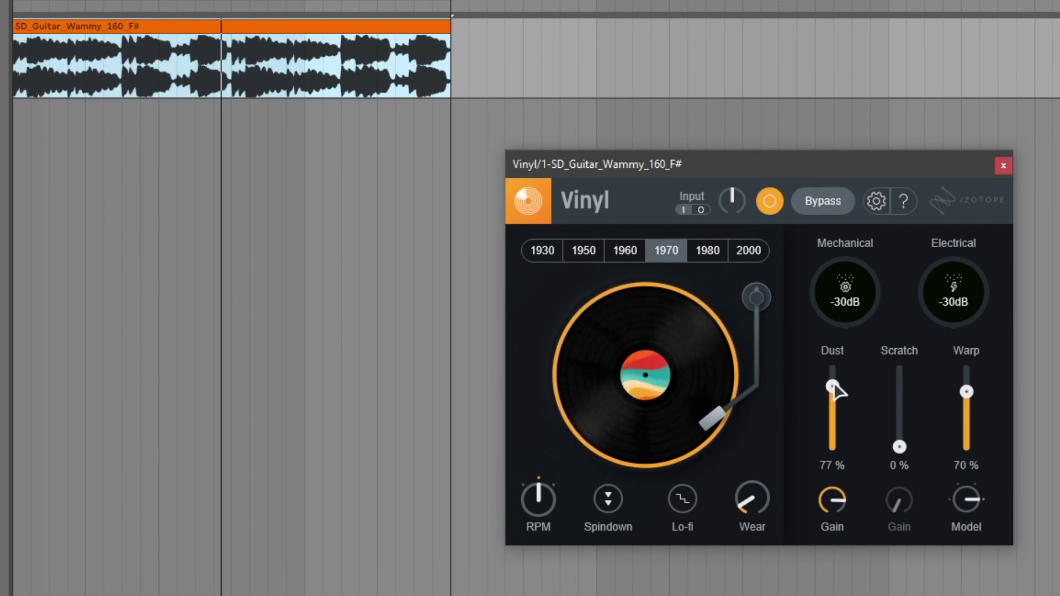
# Sweep Dust to 44%, then push Dust and Scratch both to 100%.
pyautogui.moveTo(833, 386); pyautogui.dragTo(856, 350)
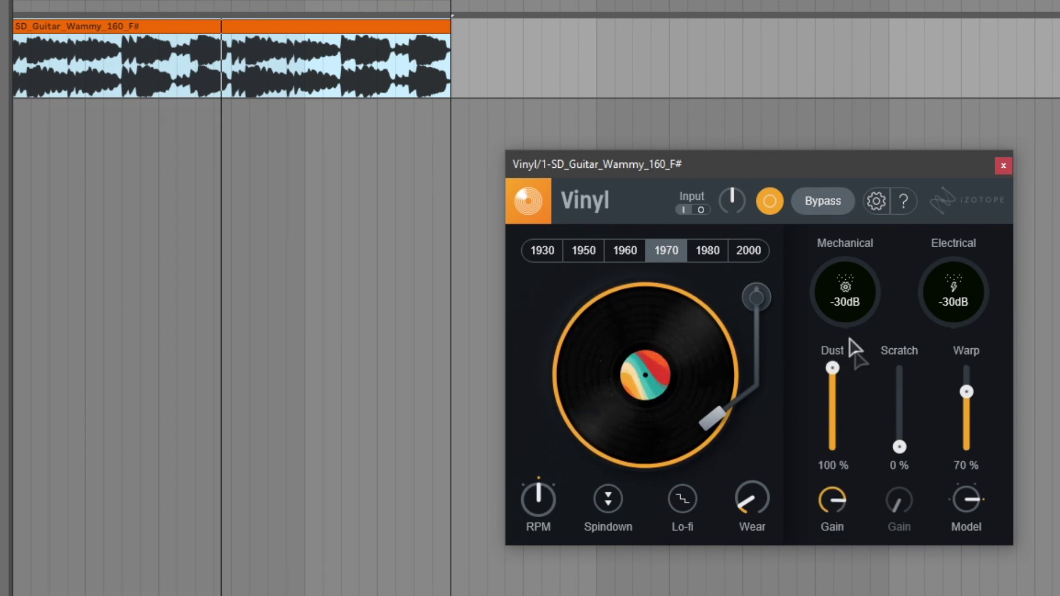
pyautogui.moveTo(899, 447); pyautogui.dragTo(897, 293)
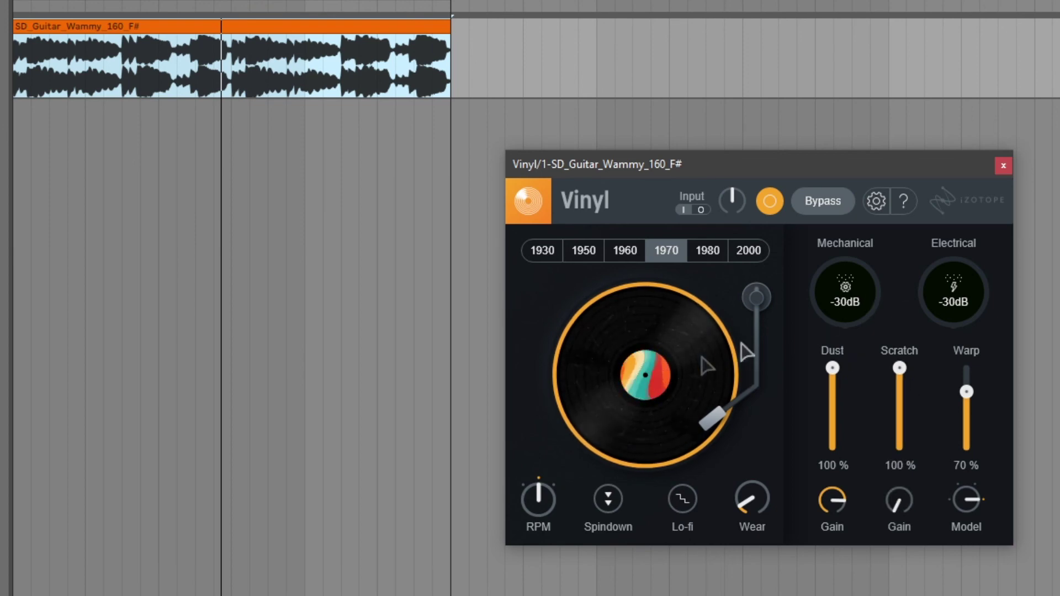